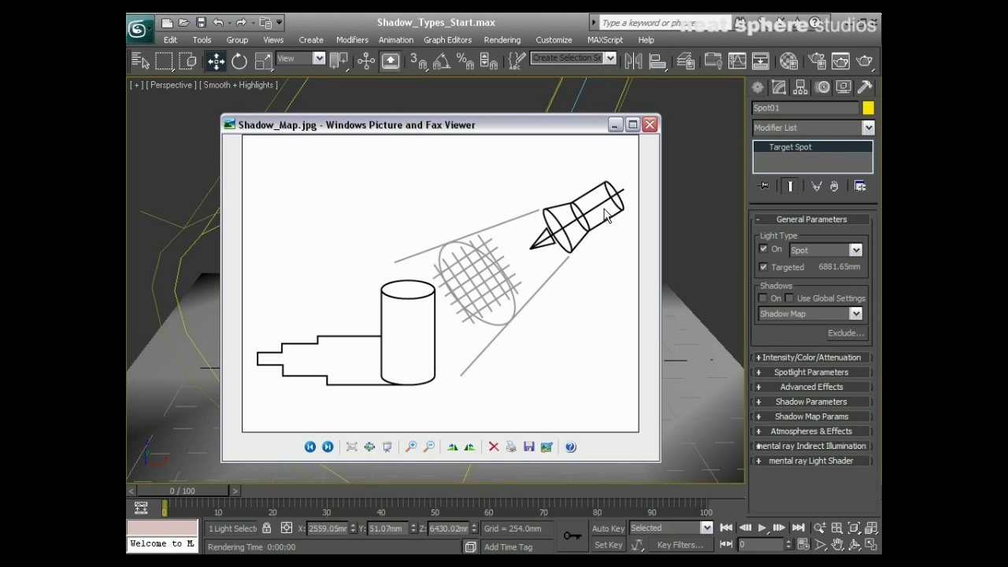
Enable Shadows On for Spot01 using Shadow Map and render the teapot's shadow on the plane
click(615, 125)
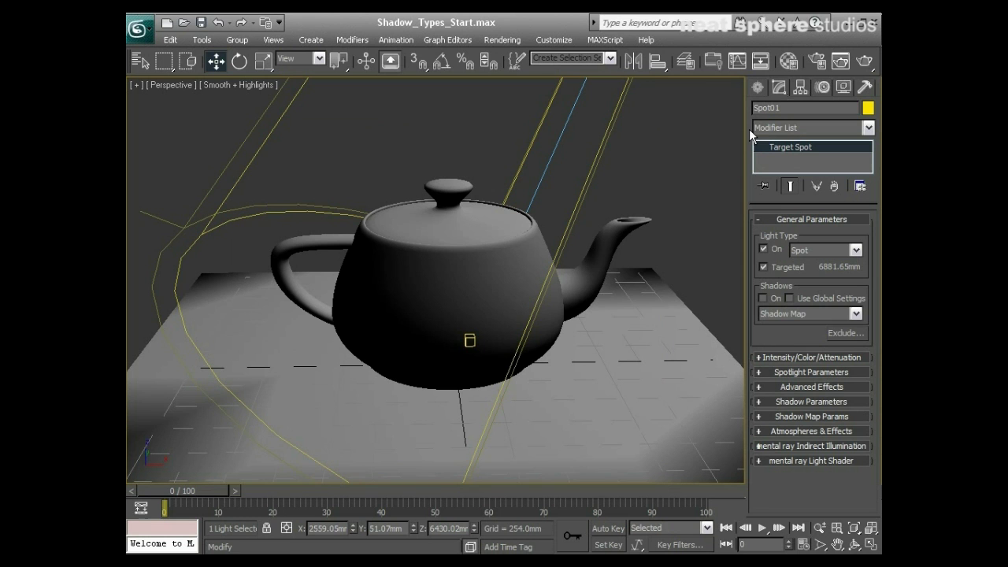
click(762, 298)
click(862, 64)
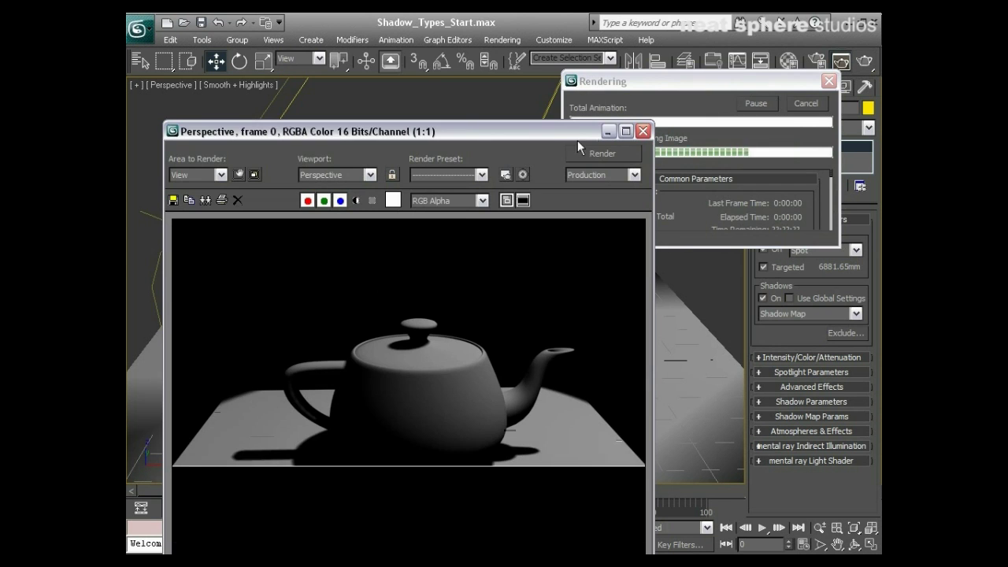
drag(554, 136, 548, 69)
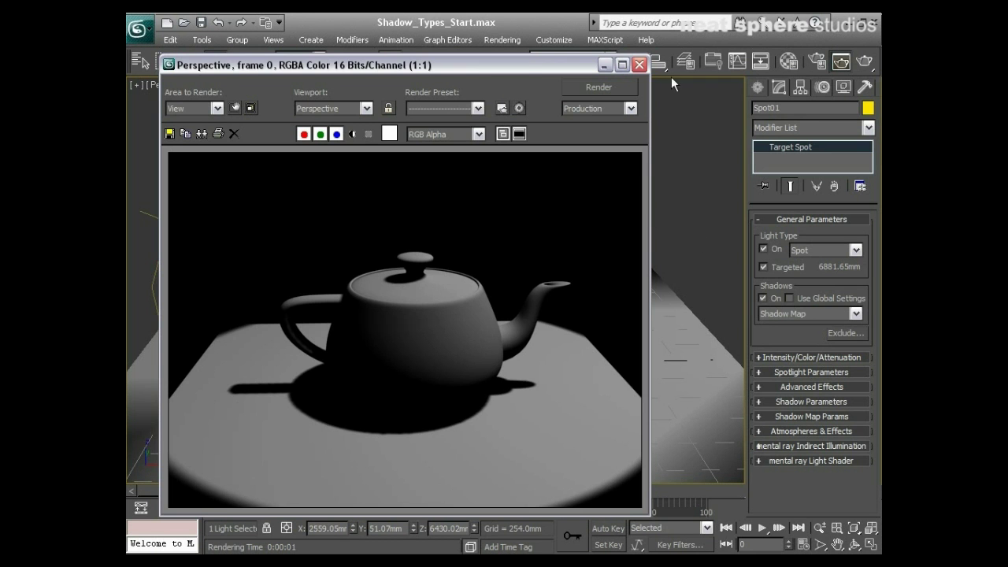
Set Spot01's shadow map Size to 64 and Sample Range to 1.0, then render the blocky shadow
click(639, 64)
click(777, 402)
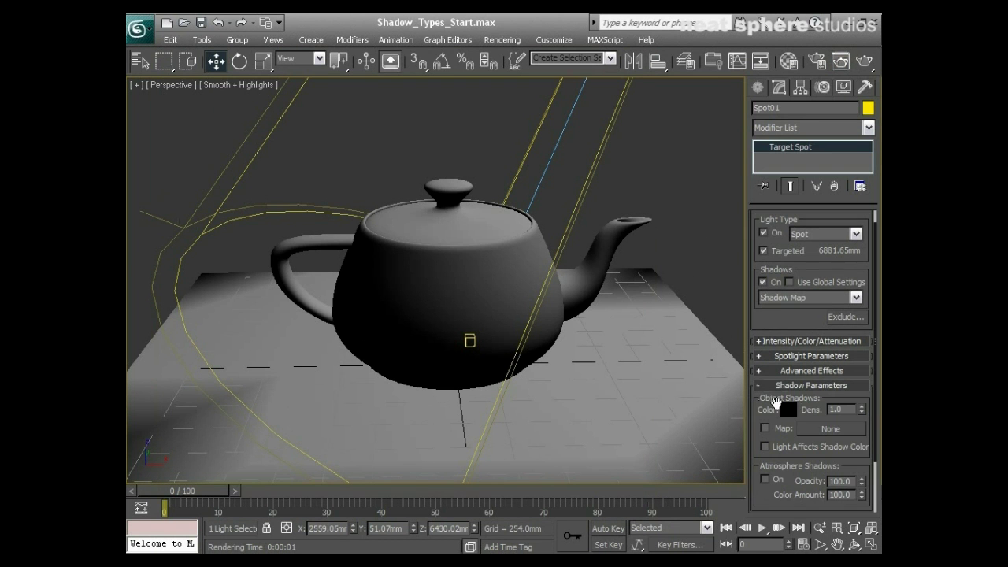
click(821, 386)
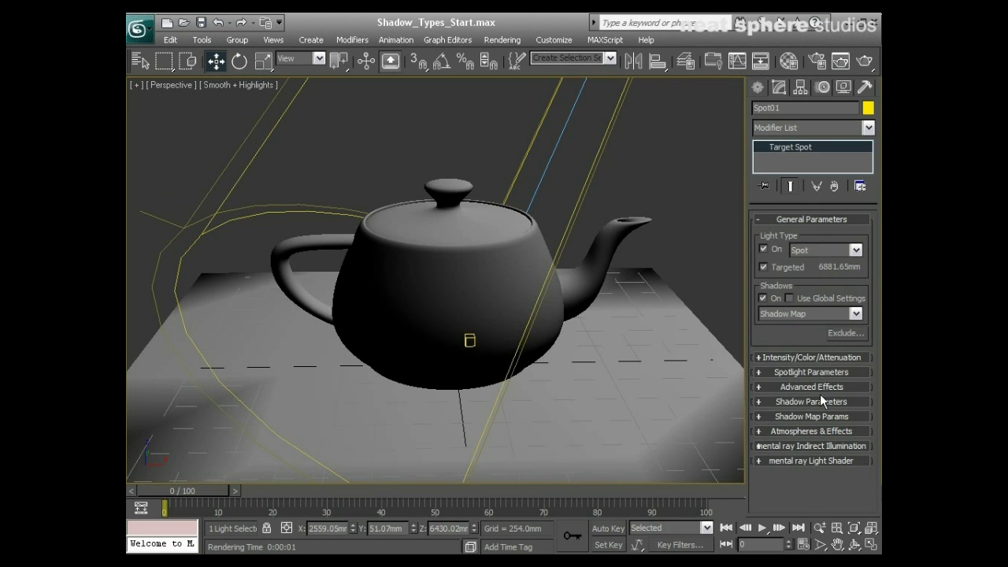
click(824, 415)
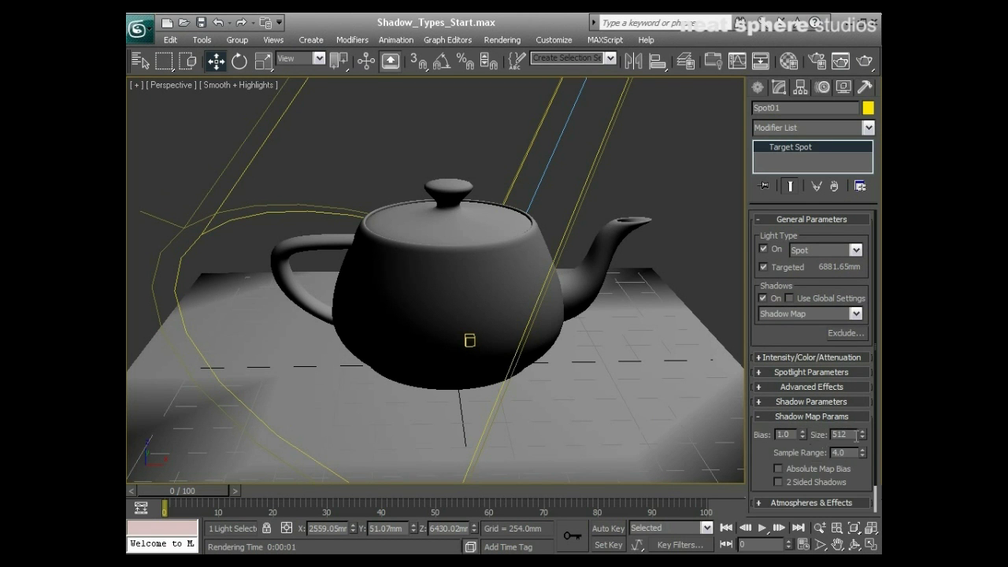
drag(856, 434, 828, 435)
text(64)
key(Tab)
text(1.0)
click(865, 60)
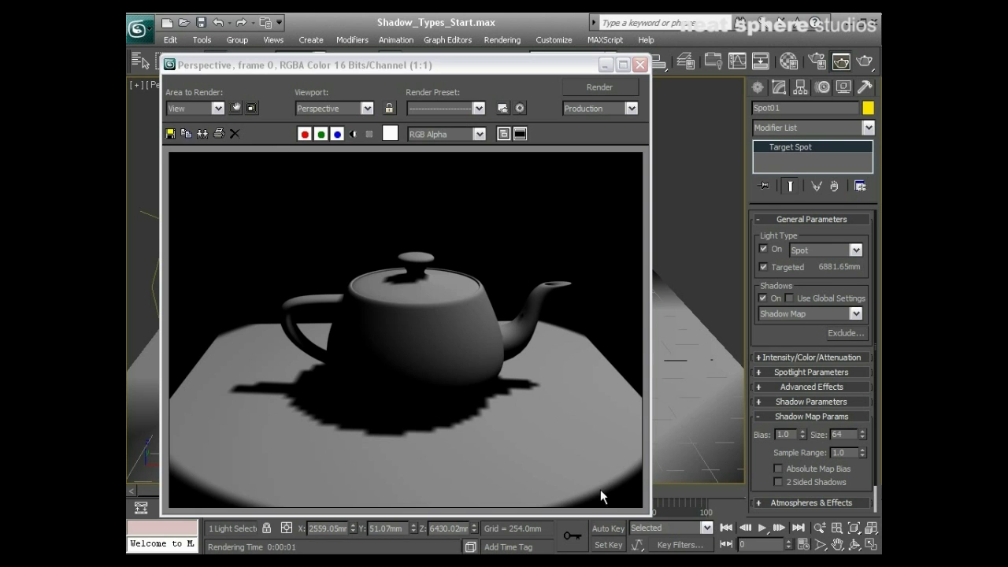
Raise the shadow map Size to 1024 and Sample Range to 6, then re-render the smooth shadow
double_click(840, 434)
text(1024)
key(Return)
double_click(841, 452)
text(6)
key(alt+Tab)
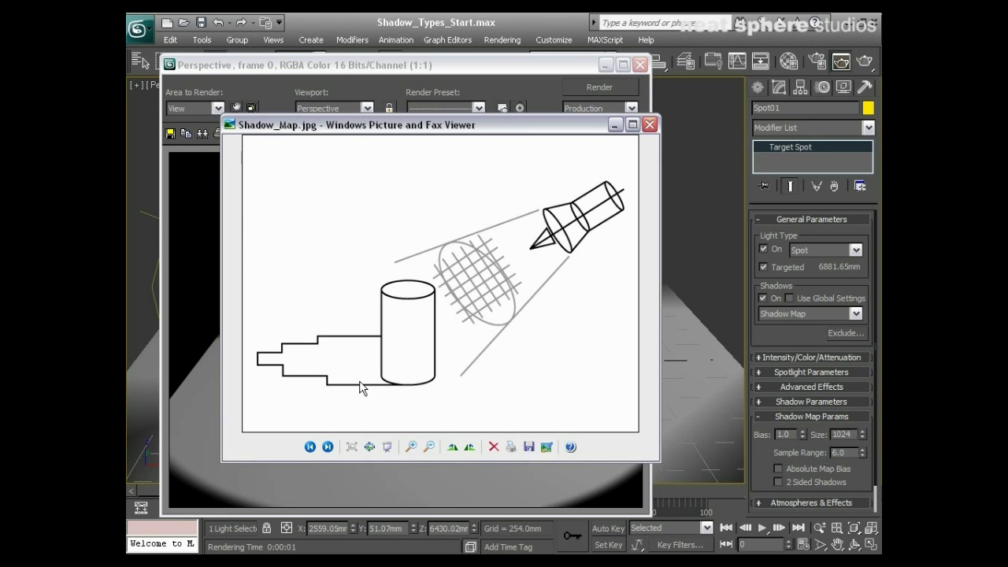
click(614, 125)
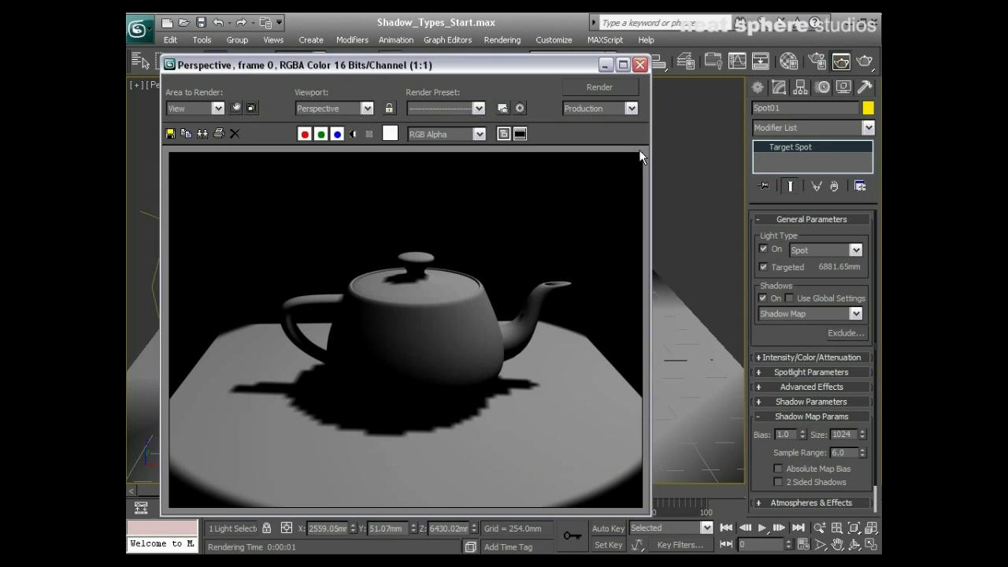
click(599, 88)
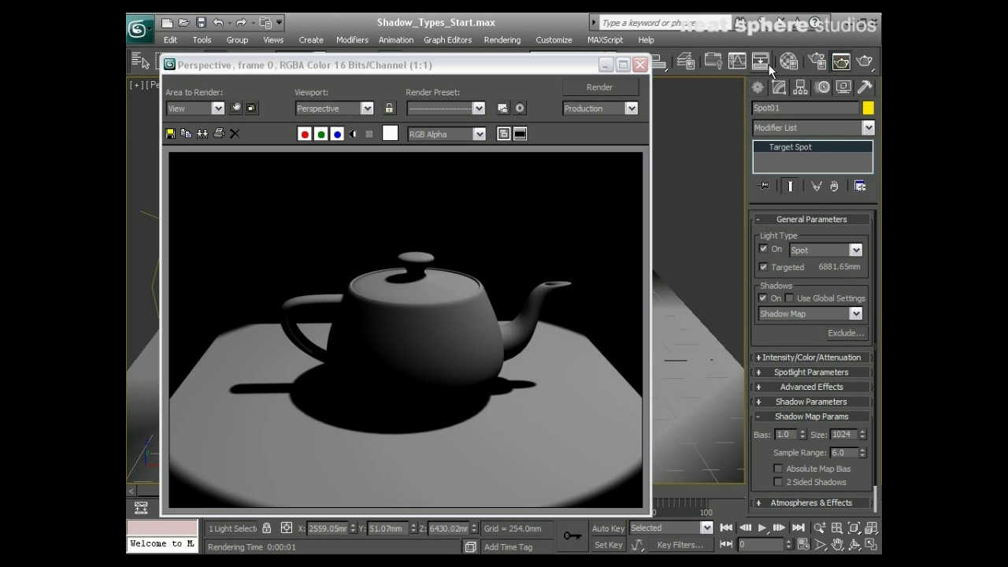
Set the teapot material's Opacity to 20 with the Background preview on, and render the translucent teapot
click(789, 61)
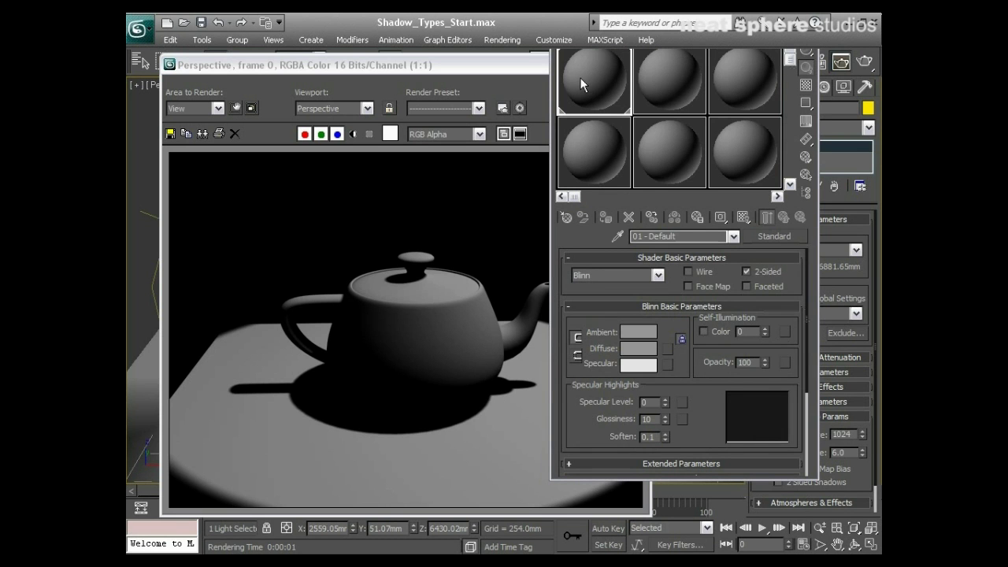
click(752, 362)
text(20)
key(Return)
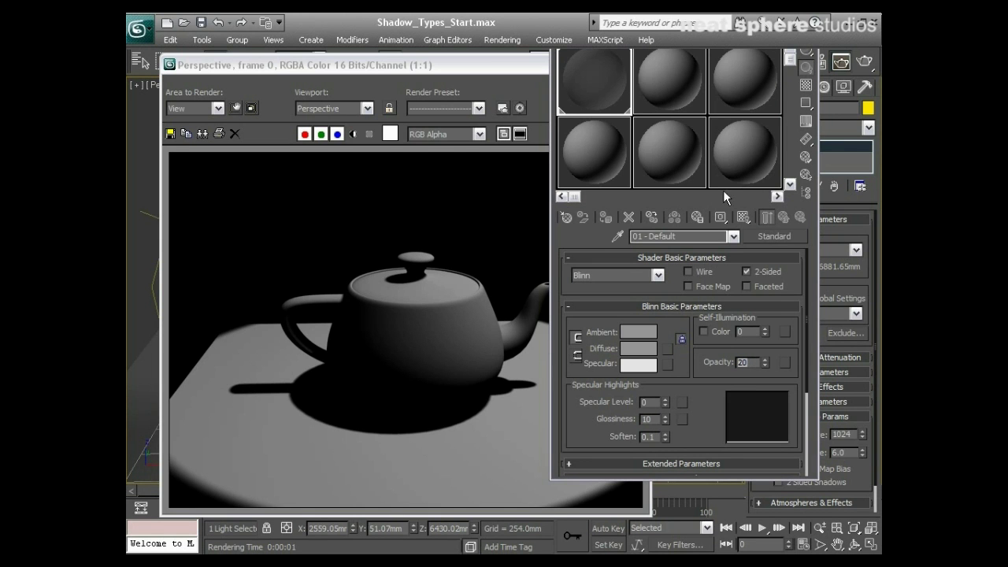
click(807, 85)
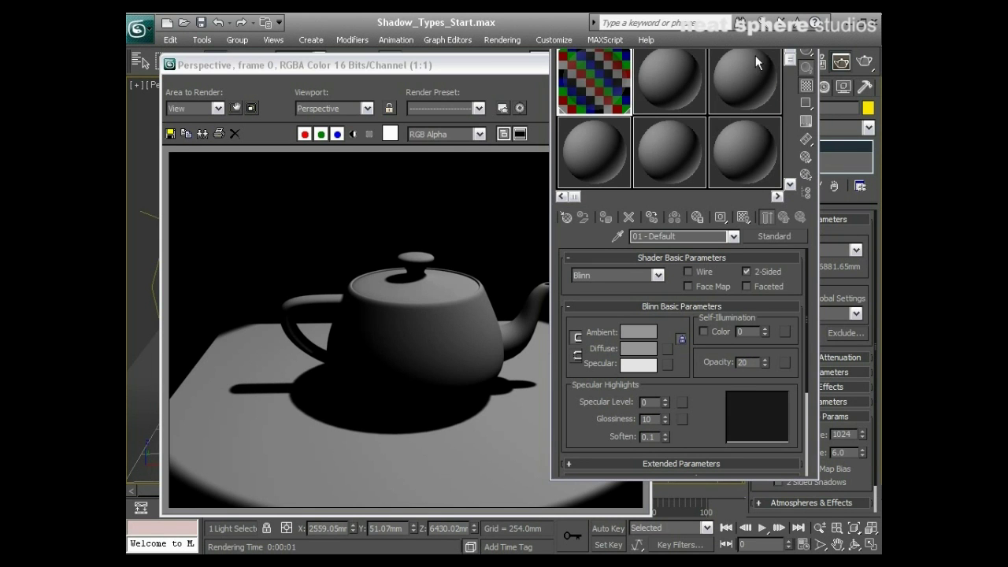
key(m)
click(606, 87)
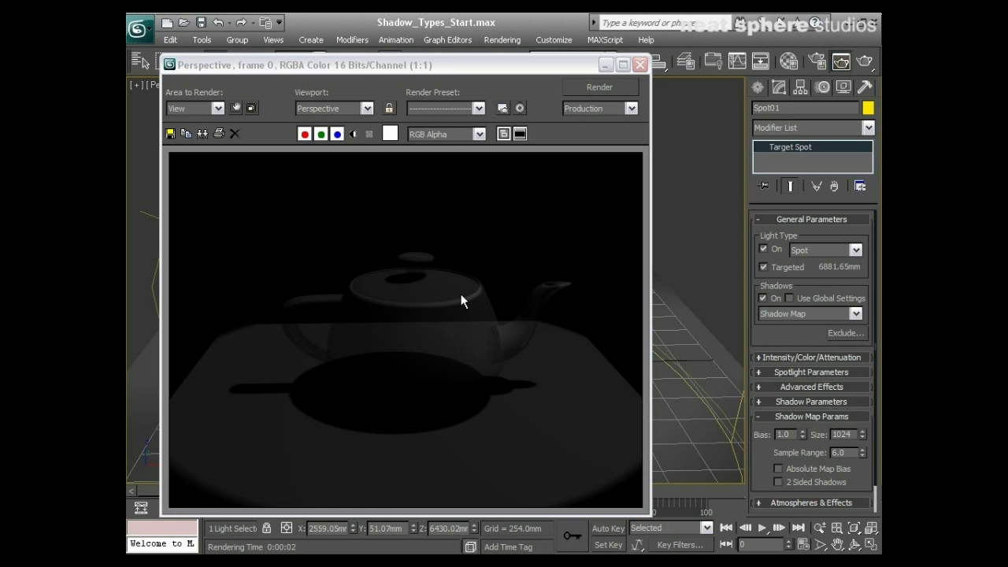
Assign a fresh default material to Plane01 and re-render the scene
click(712, 300)
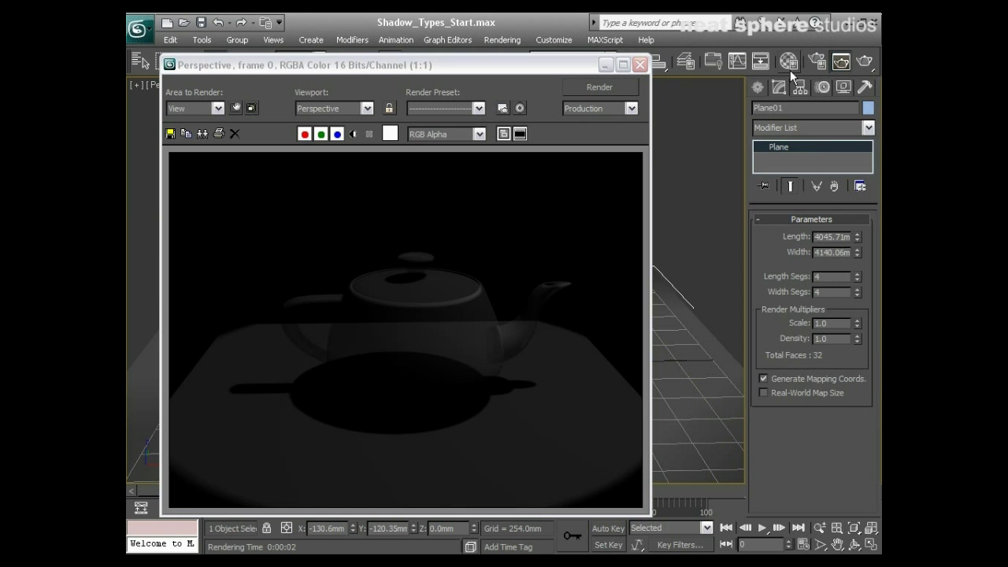
key(m)
click(600, 144)
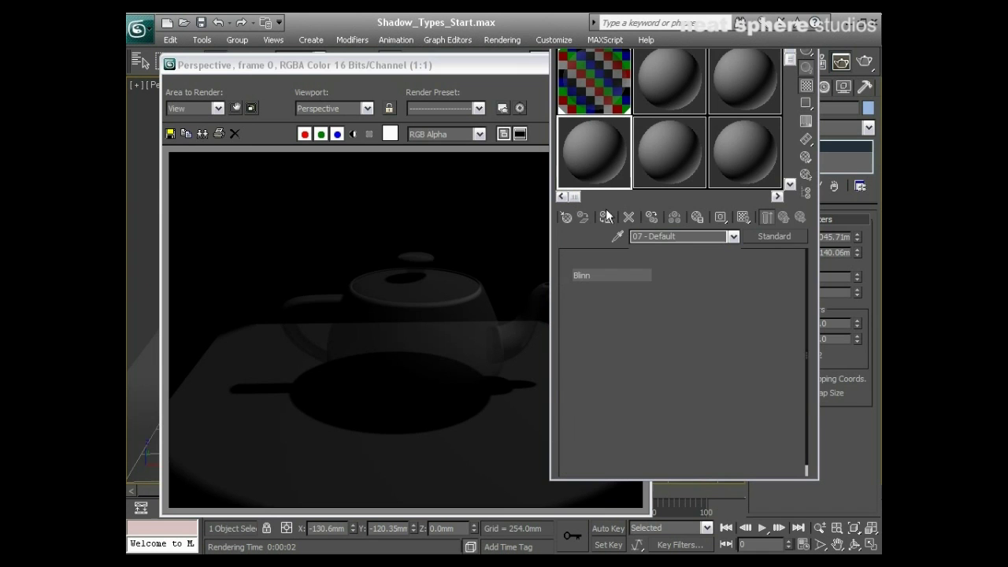
click(864, 61)
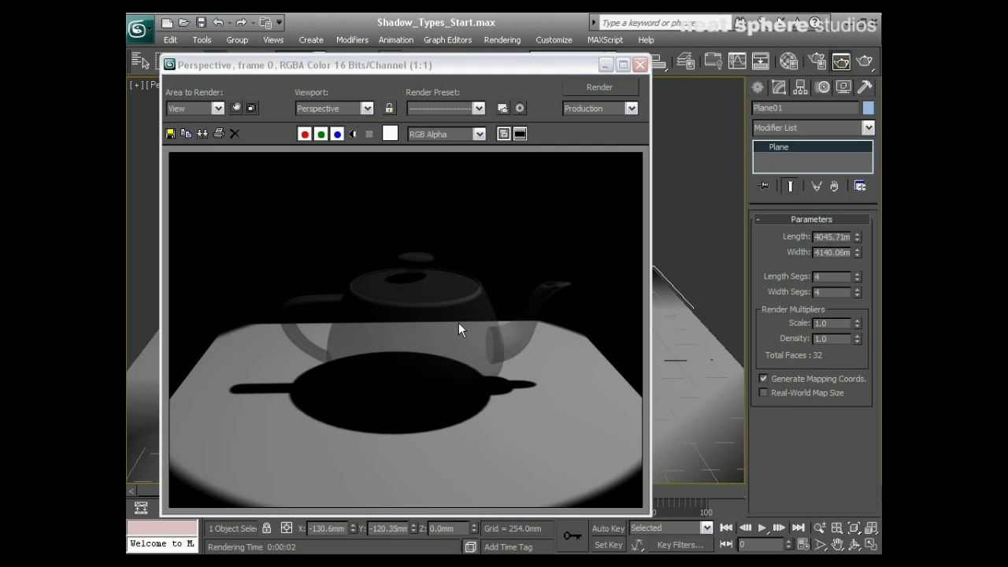
Restore the teapot material's Opacity to 100, re-render, and close the render window
click(788, 64)
click(621, 83)
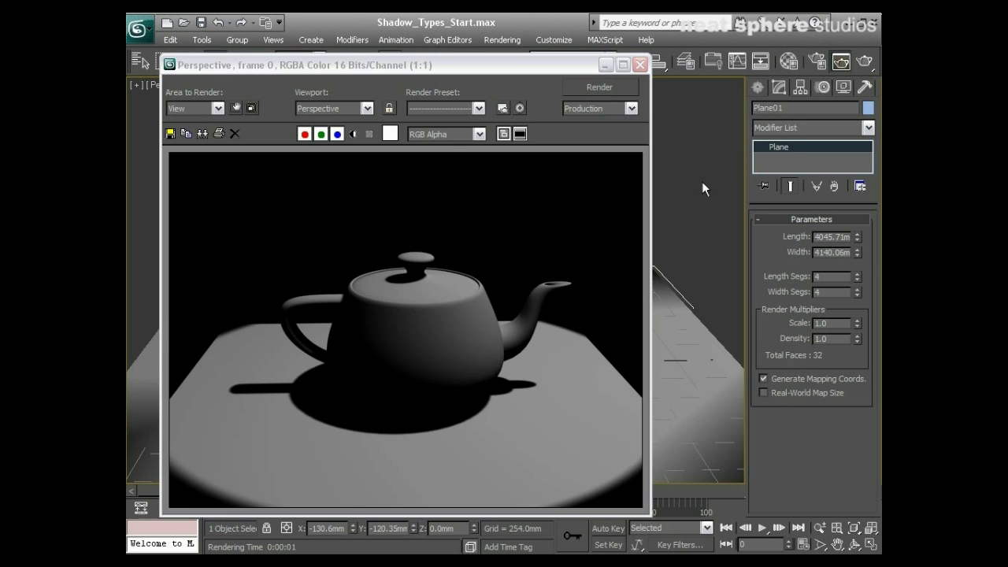
scroll(702, 181, down, 5)
click(640, 64)
Select Spot01 and recentre the Perspective view close on the teapot
middle_drag(606, 134, 520, 260)
click(511, 230)
middle_drag(499, 331, 573, 206)
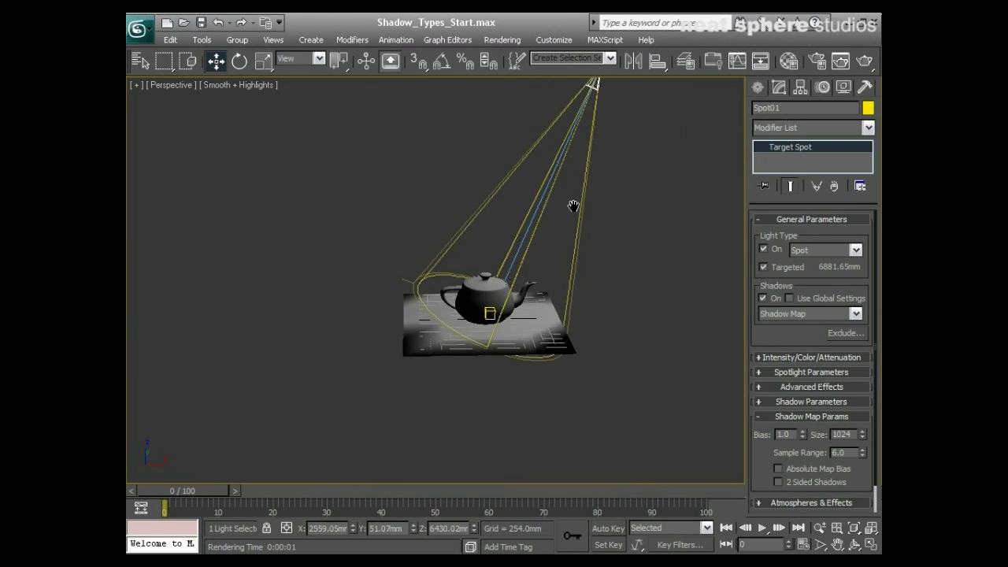
scroll(573, 207, up, 8)
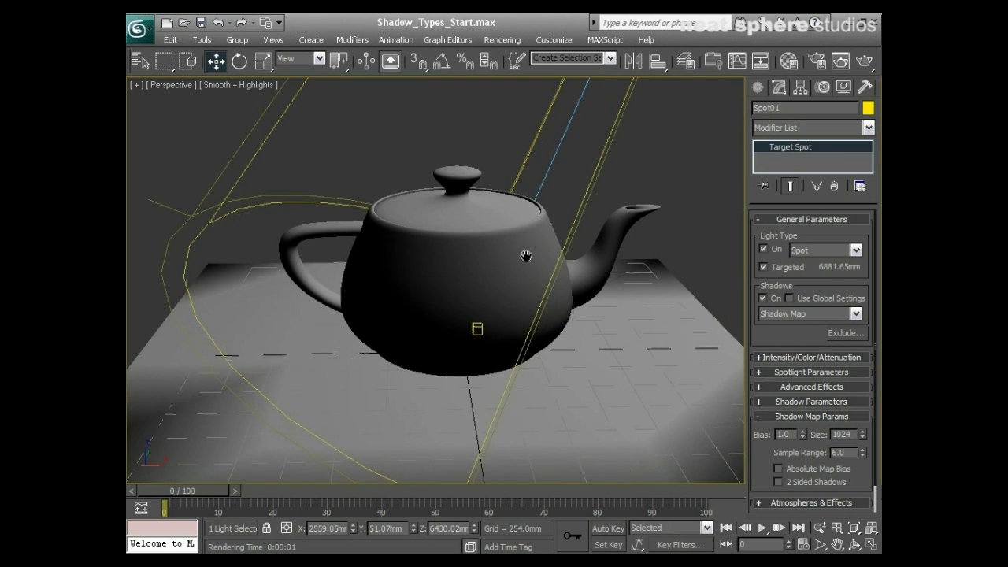
middle_drag(526, 256, 550, 258)
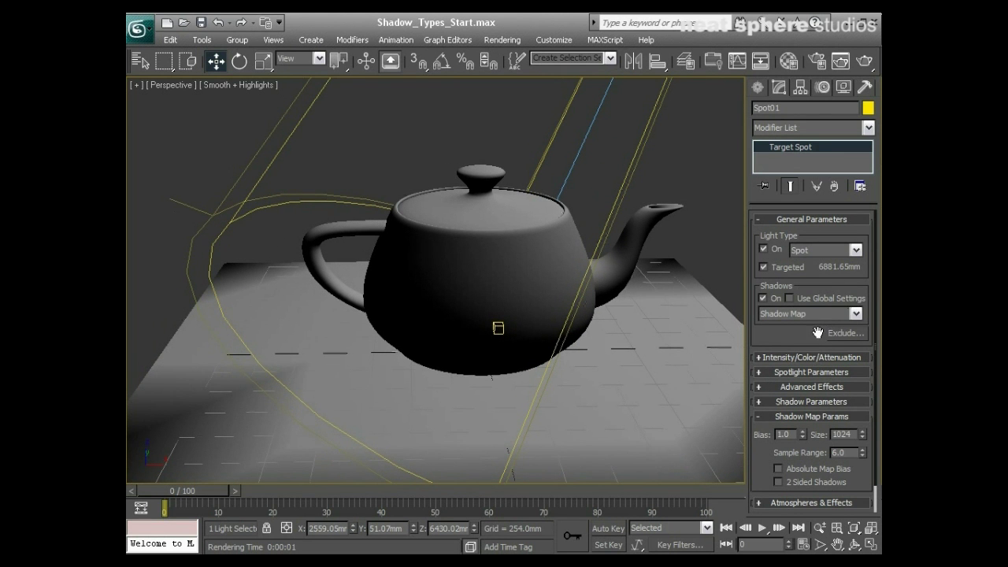
Change Spot01's light colour to a warm cream, RGB 247, 239, 221
click(797, 223)
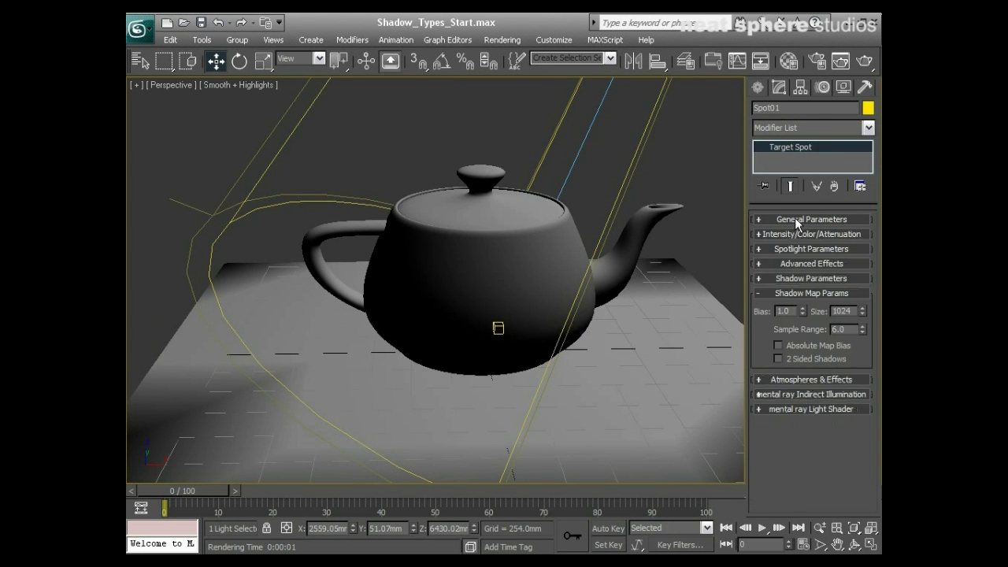
click(796, 234)
click(851, 254)
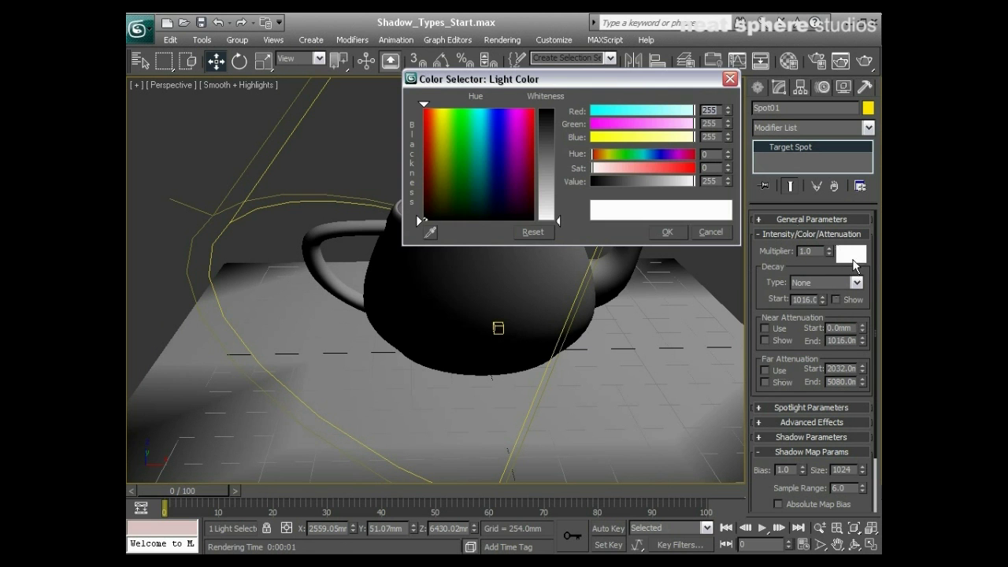
click(437, 134)
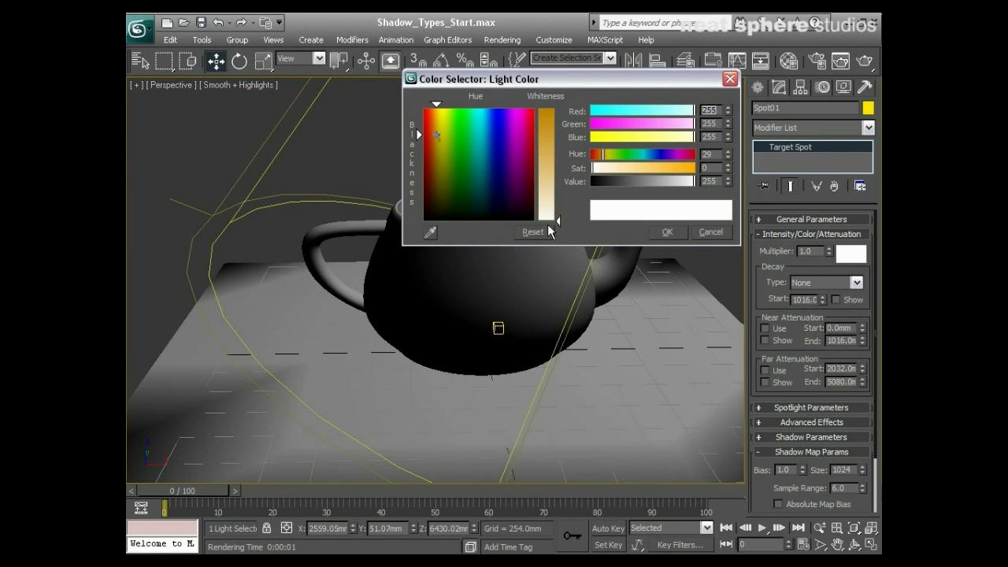
drag(558, 221, 561, 212)
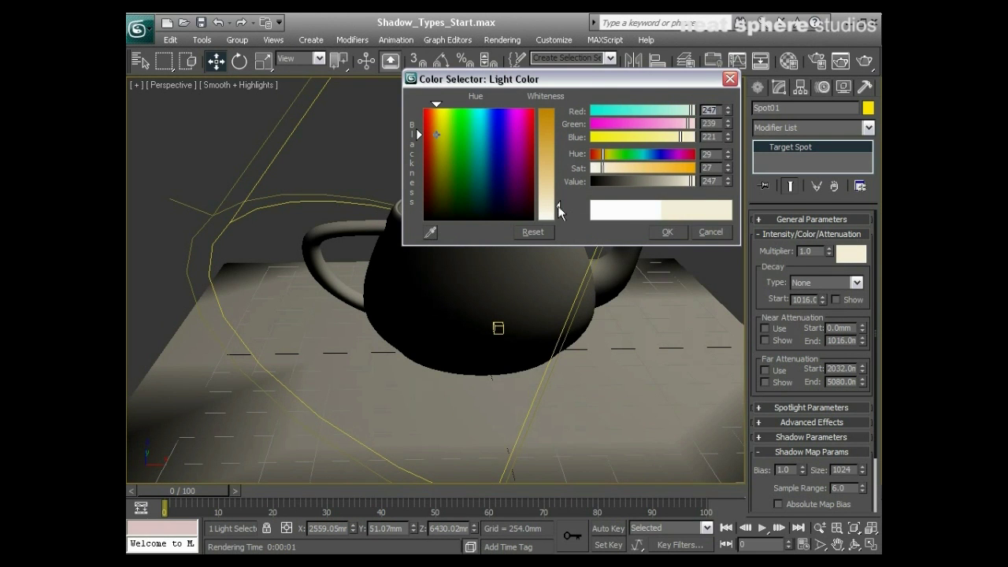
click(667, 232)
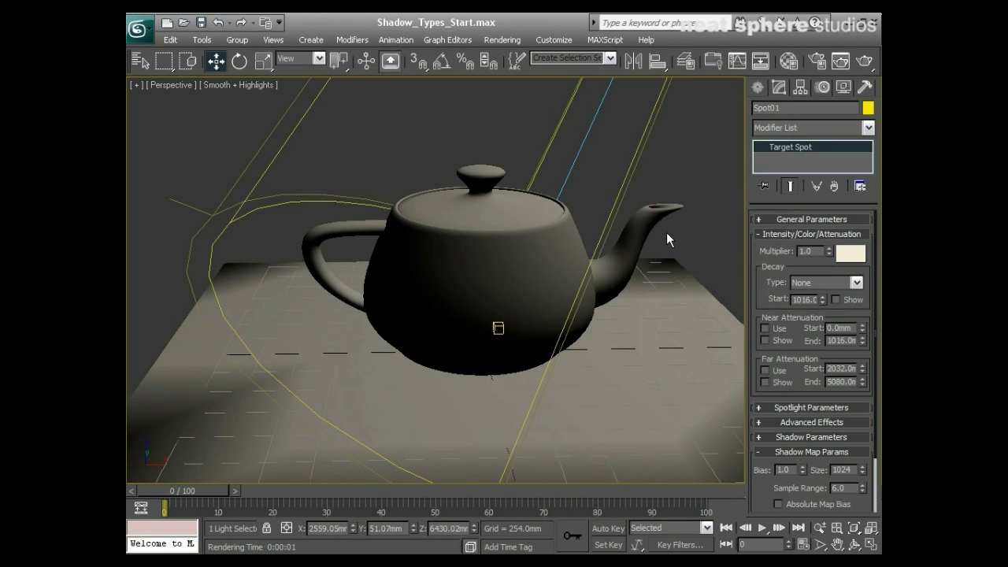
click(767, 236)
click(791, 292)
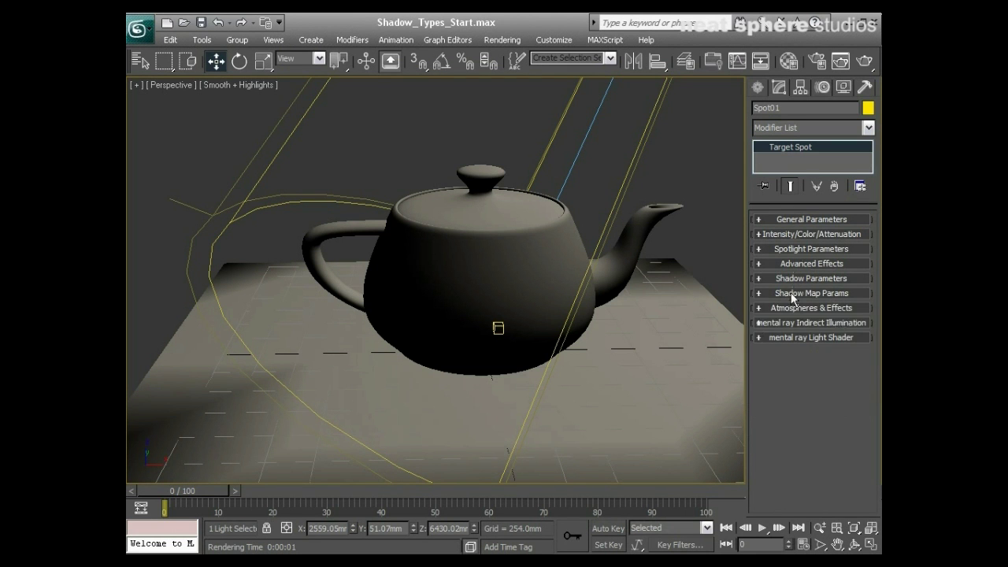
click(791, 294)
click(814, 293)
Set Spot01's shadow Density to 0.65, test-render, and close the render window
click(816, 281)
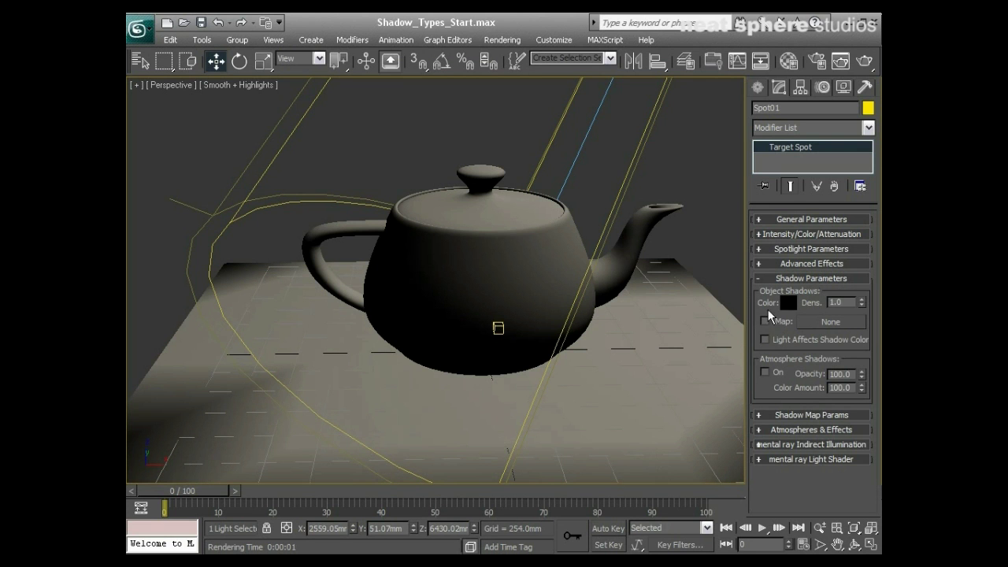
double_click(843, 302)
text(0.65)
key(Return)
click(865, 65)
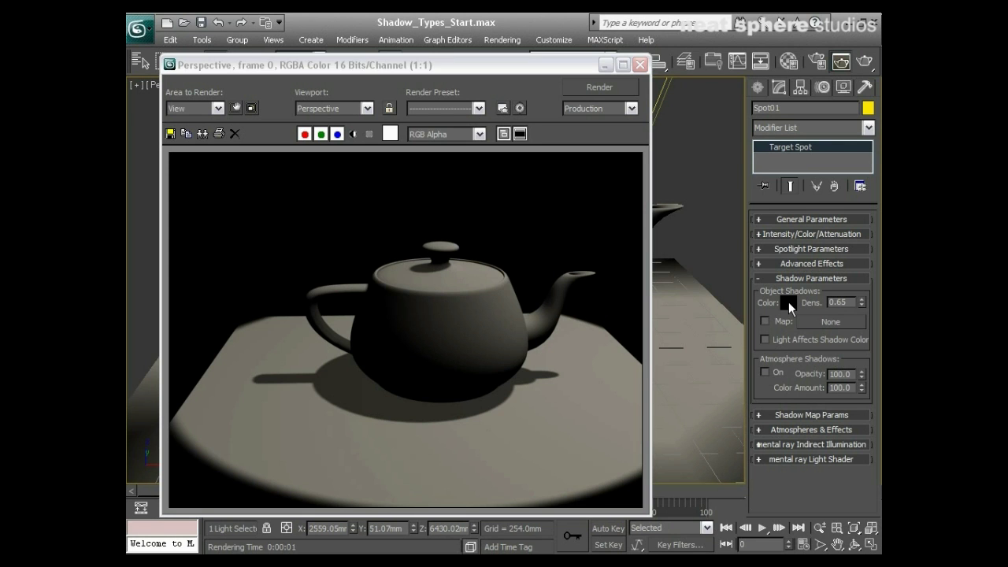
double_click(840, 302)
click(644, 67)
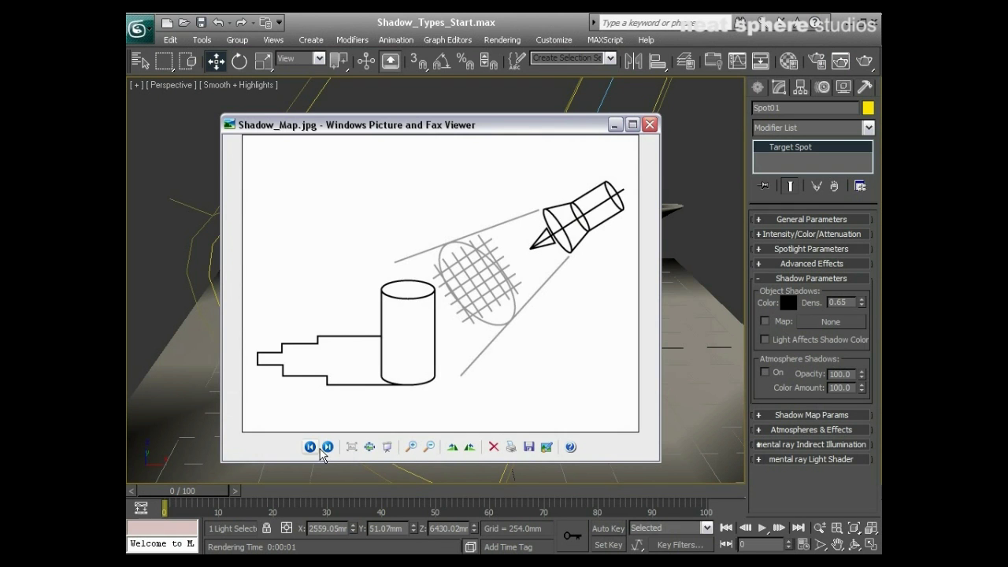
click(310, 446)
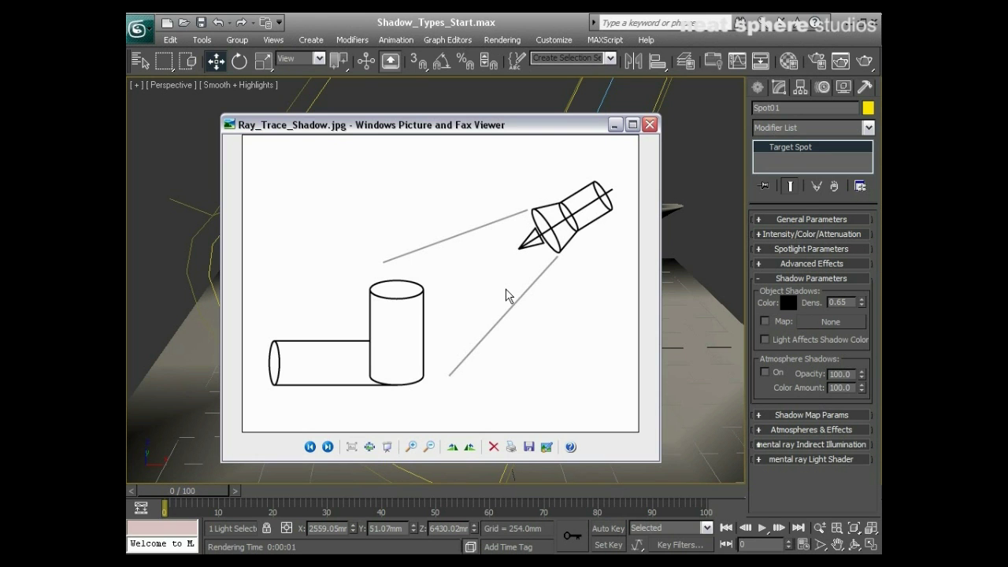
Switch Spot01's shadow type to Ray Traced Shadows, render, and close the render window
click(615, 125)
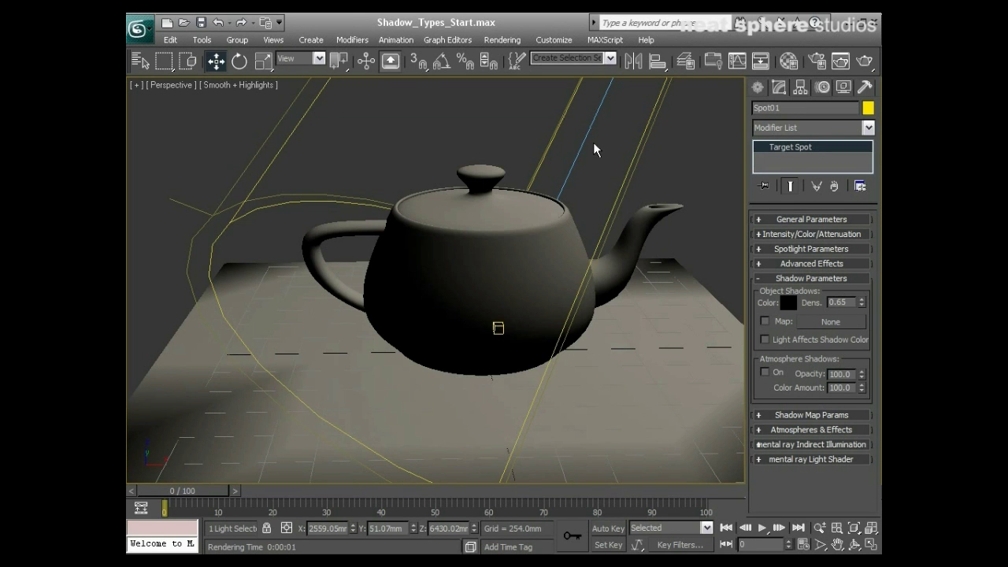
click(779, 277)
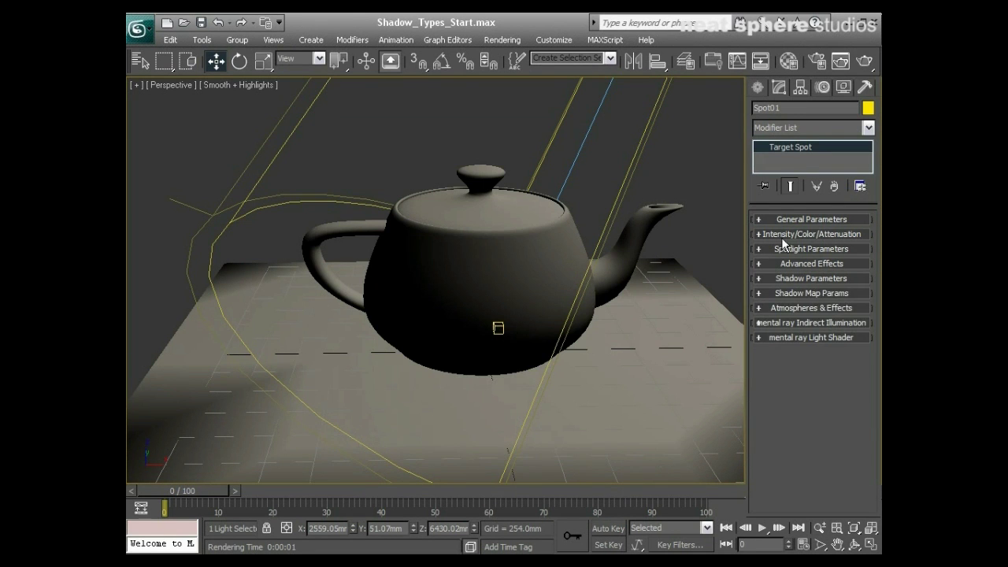
click(788, 219)
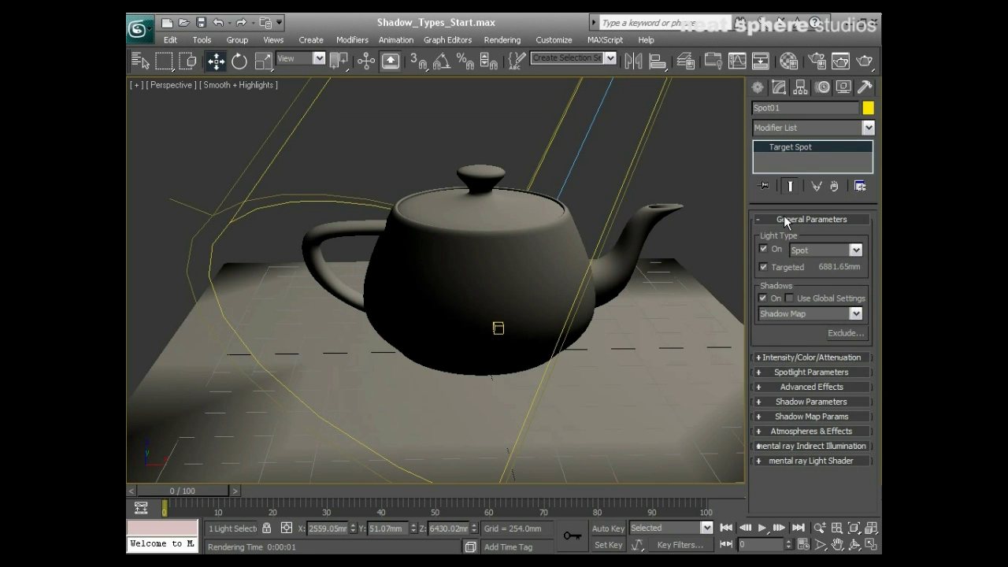
click(779, 315)
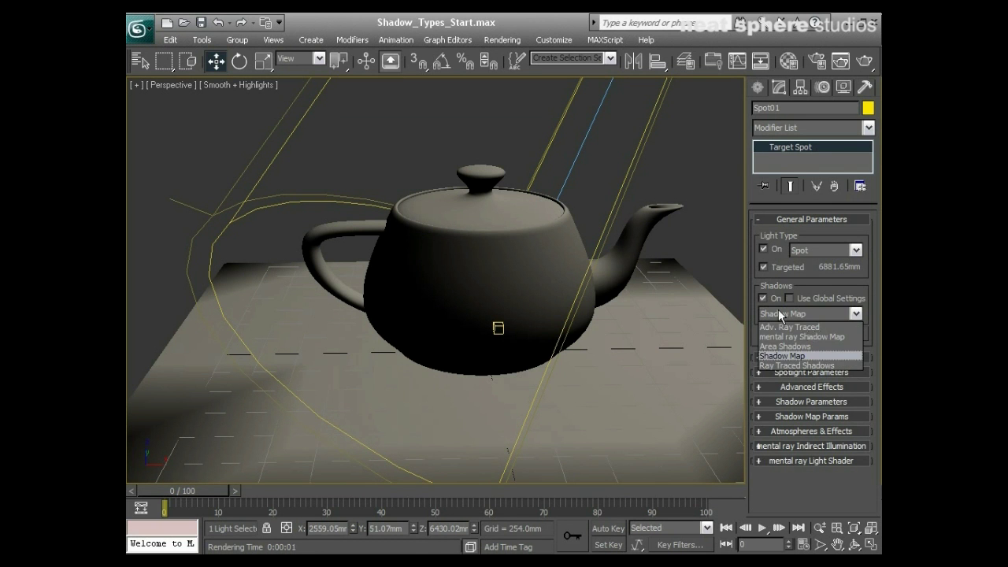
click(779, 366)
click(866, 66)
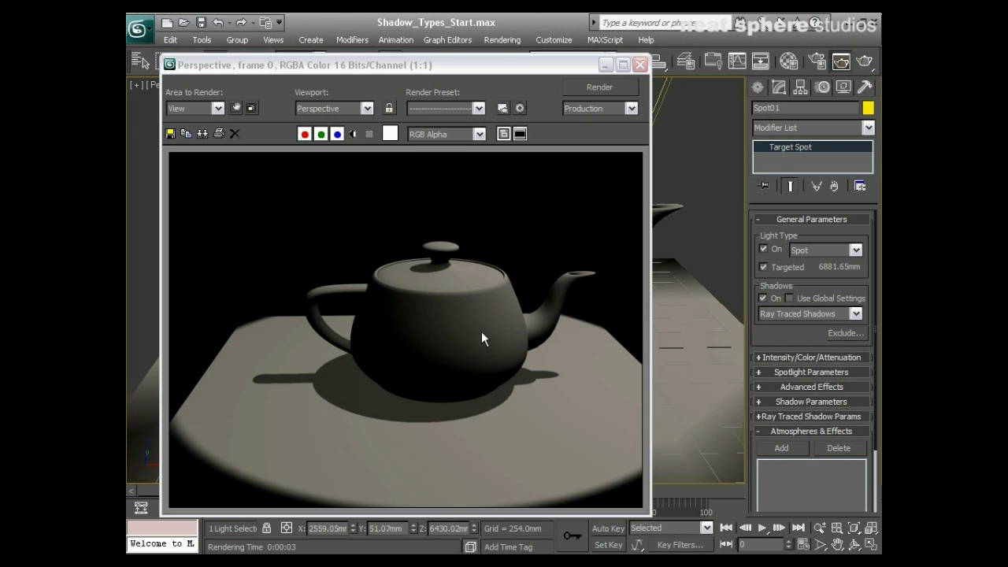
click(640, 65)
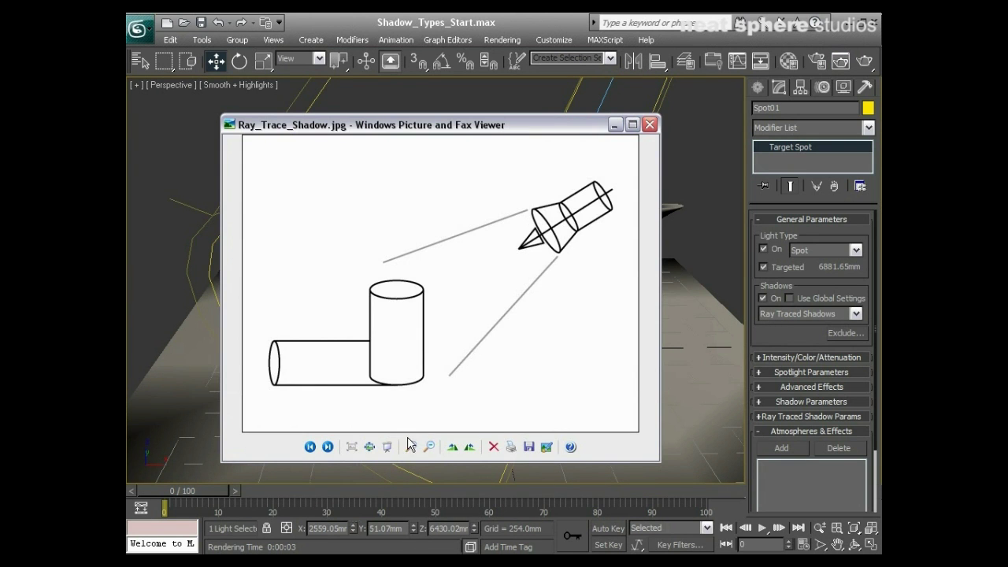
Step the Picture and Fax Viewer to the Area_Shadow.jpg diagram
click(312, 448)
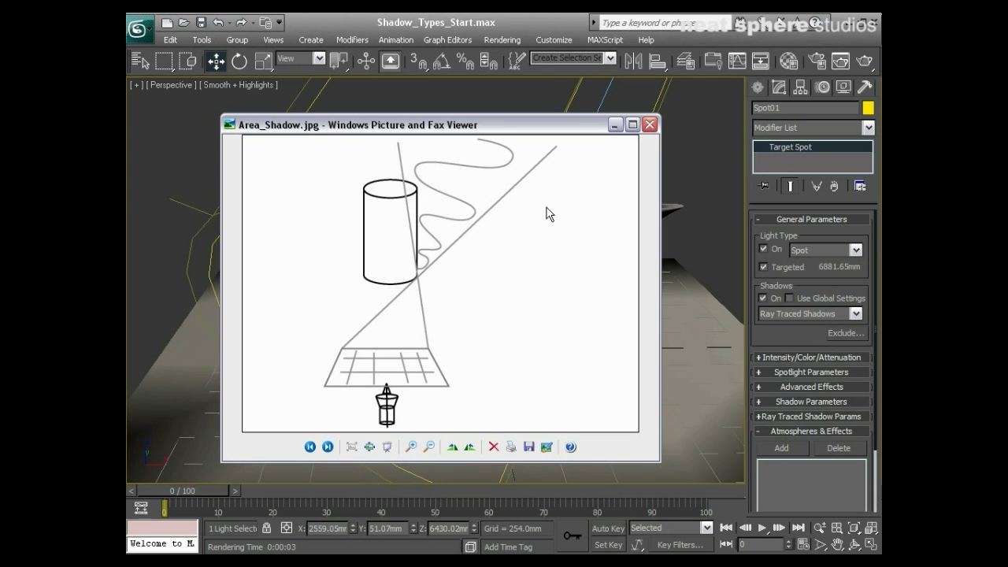
Switch Spot01's shadow type to Area Shadows and expand its Area Shadows rollout
click(615, 124)
click(786, 313)
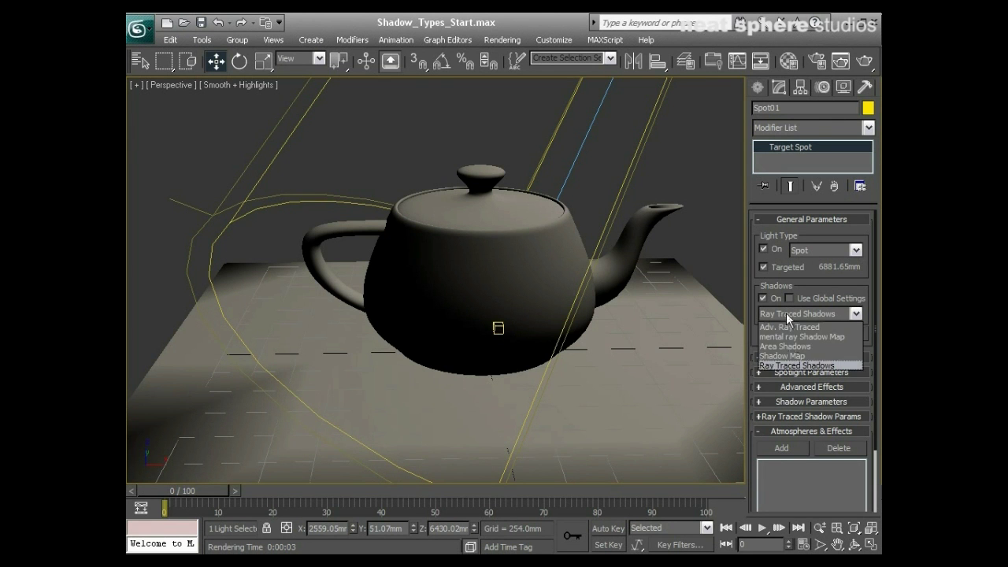
click(792, 349)
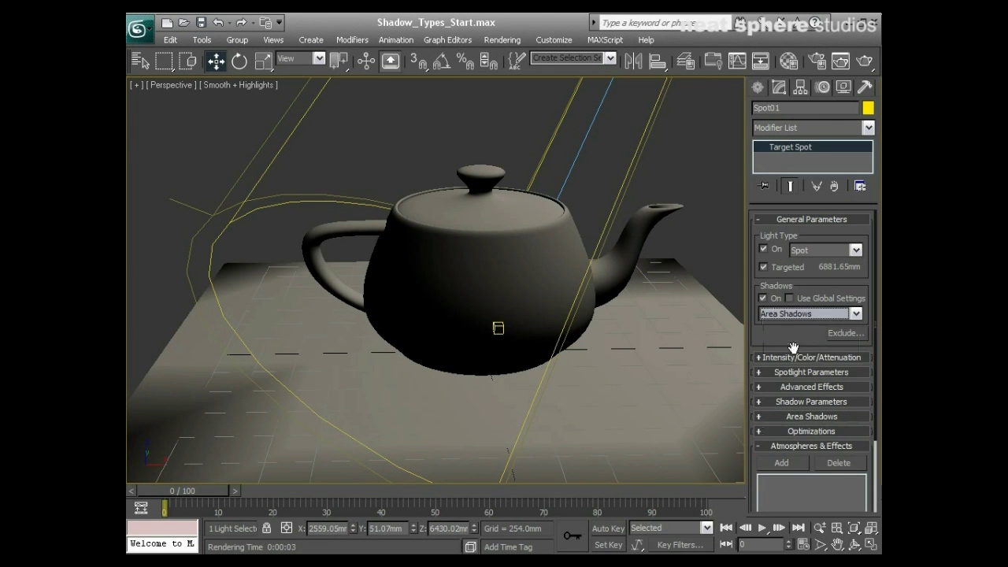
click(786, 221)
click(799, 330)
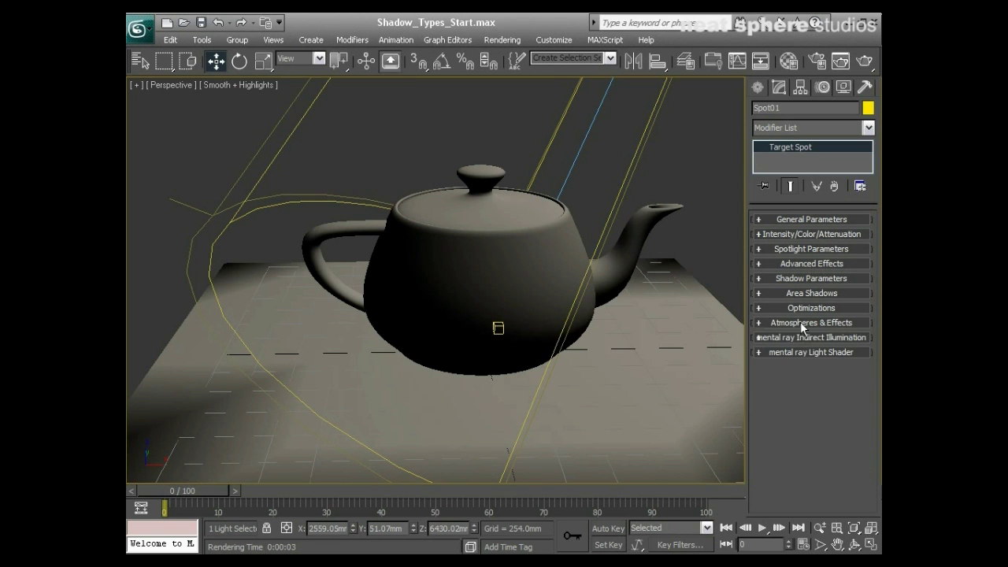
click(792, 296)
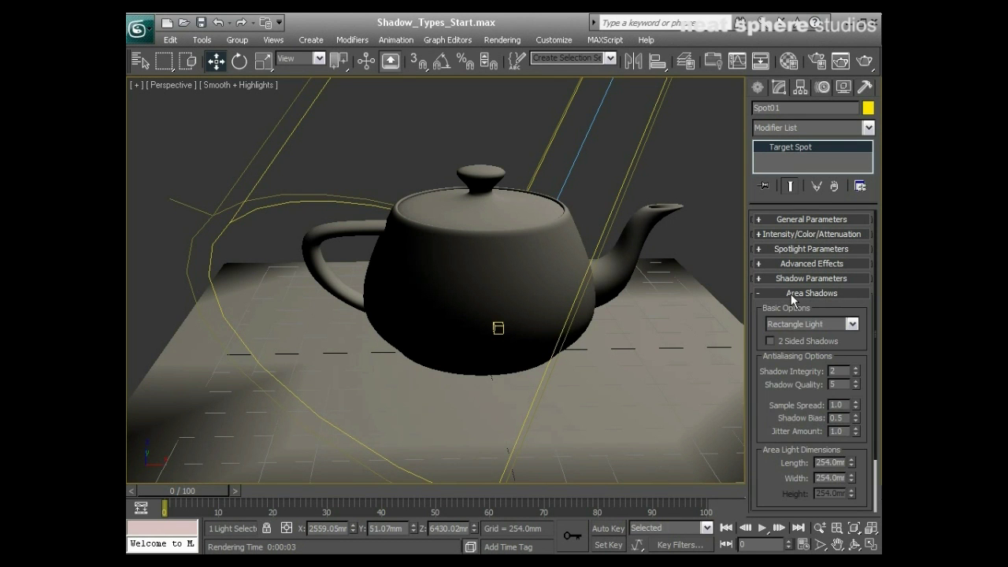
Set the spotlight's rectangle area light Length and Width both to 1200mm
key(alt+z)
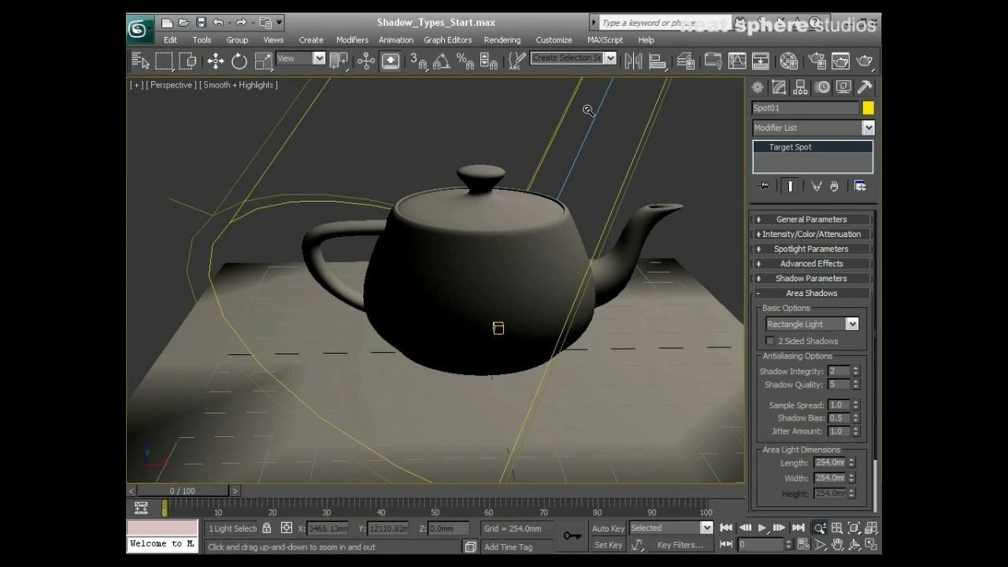
drag(589, 111, 551, 355)
key(w)
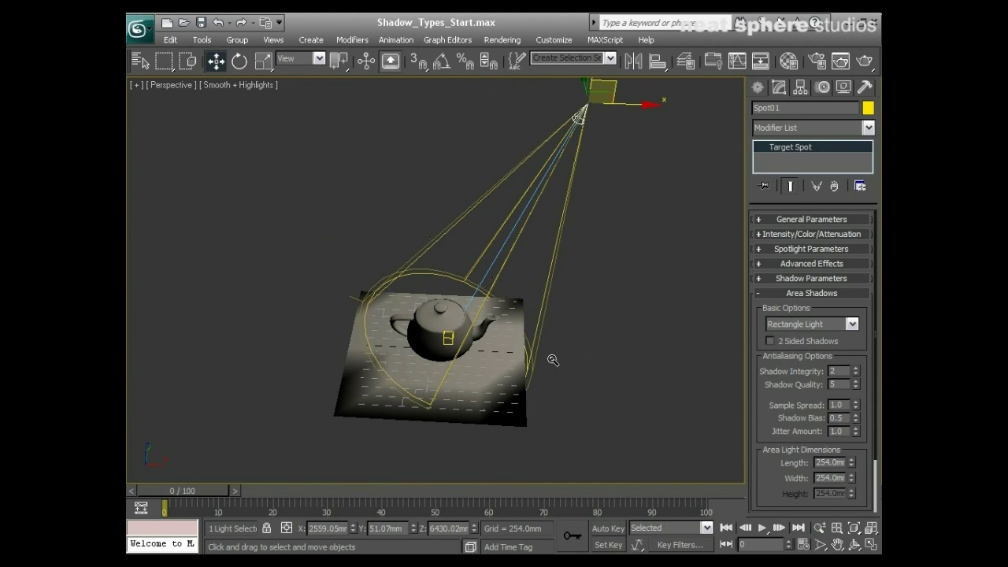
click(525, 424)
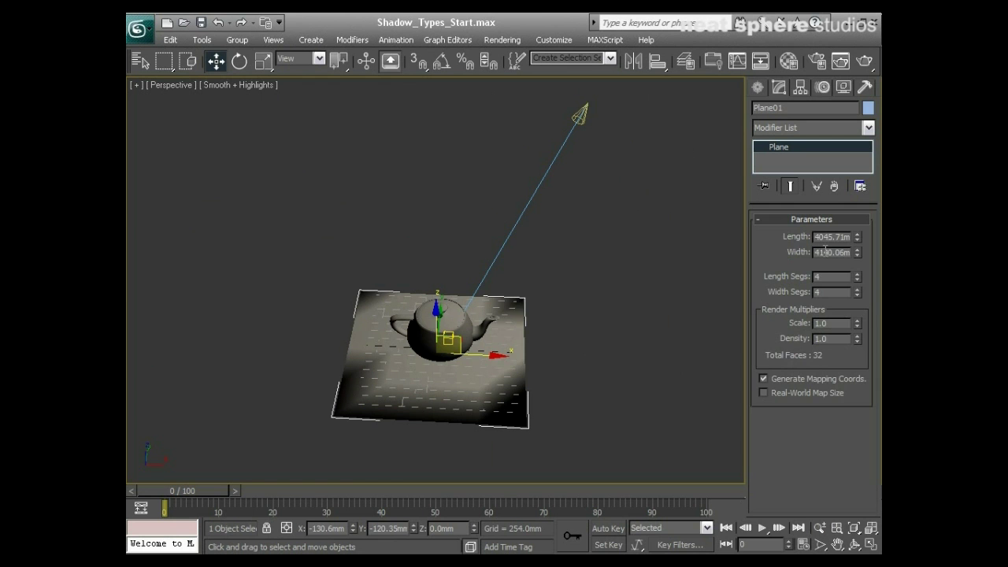
click(587, 104)
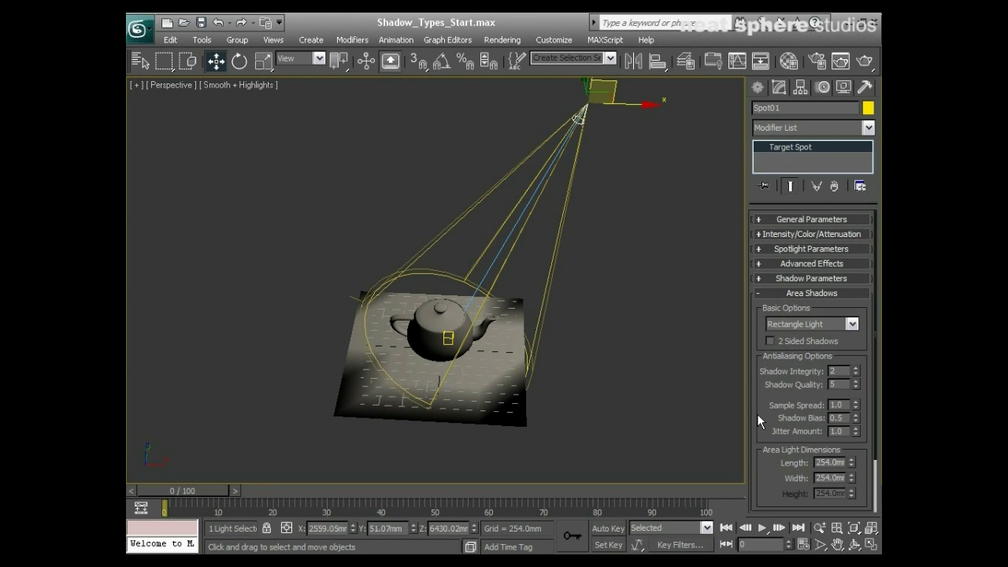
double_click(827, 463)
text(1200mm)
key(Return)
double_click(842, 477)
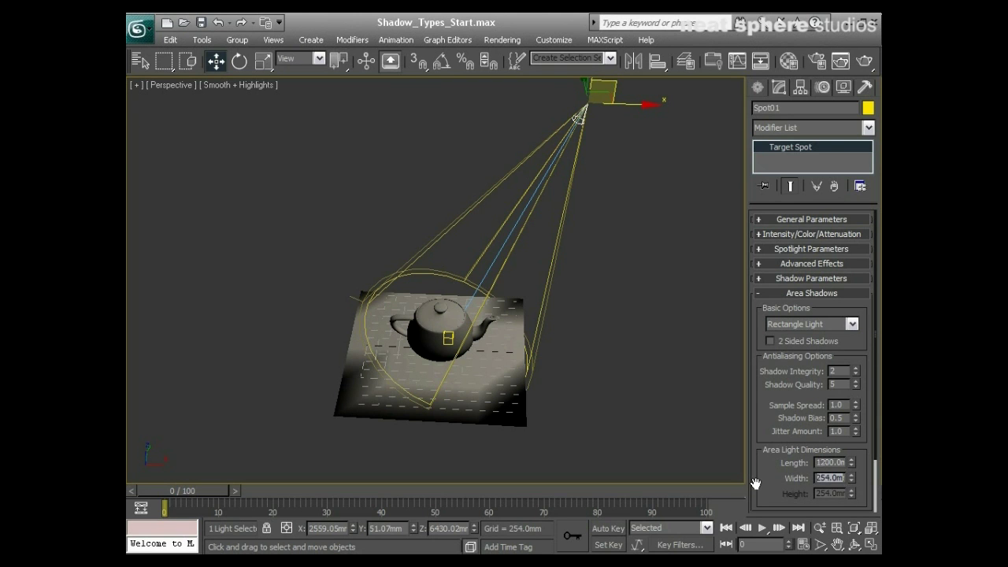
text(1200)
key(Return)
Orbit and zoom the Perspective view in on the teapot with the spotlight visible
alt+middle_drag(533, 387, 536, 343)
key(alt+z)
drag(523, 393, 562, 334)
scroll(555, 260, down, 8)
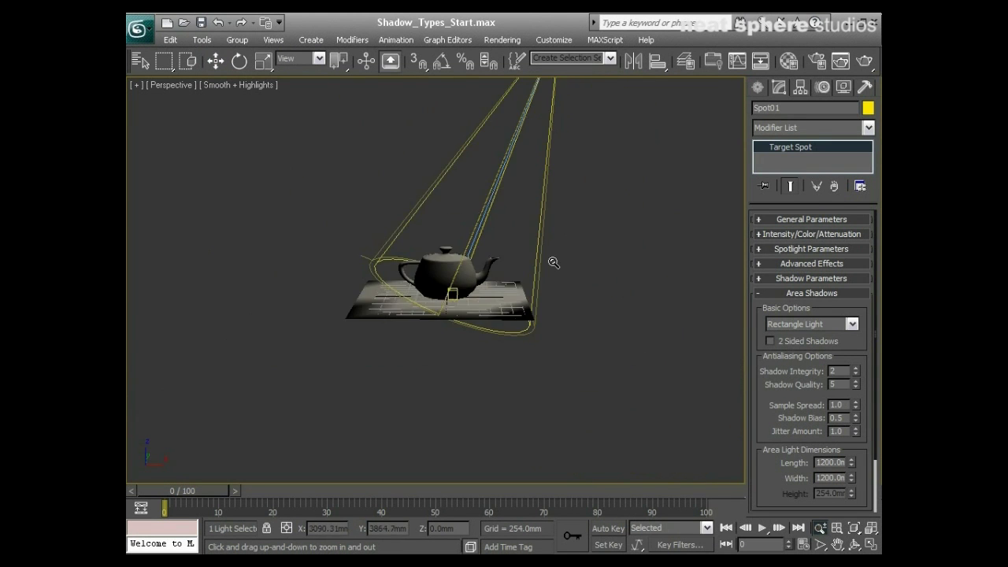
alt+middle_drag(553, 278, 478, 295)
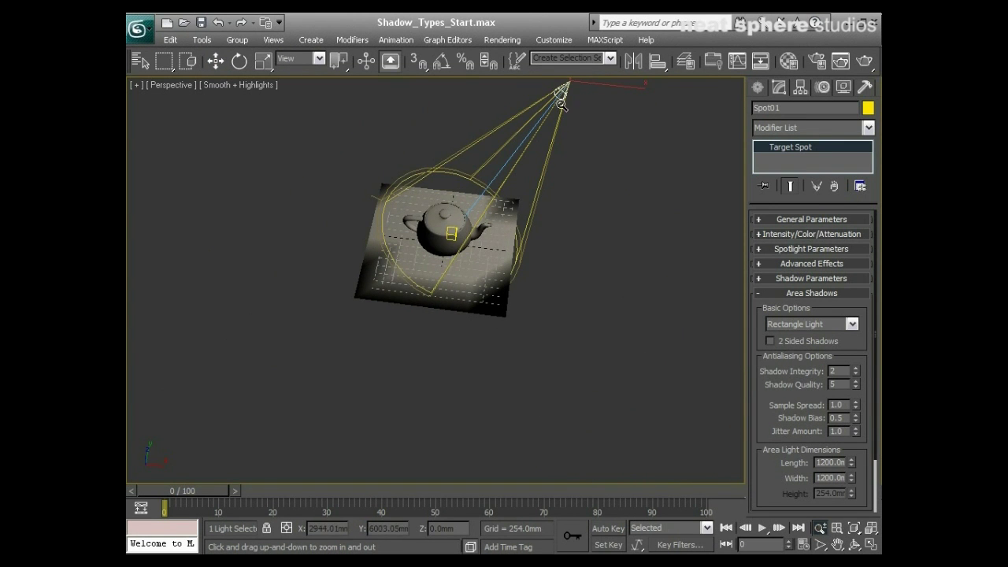
drag(487, 292, 492, 241)
scroll(520, 259, up, 5)
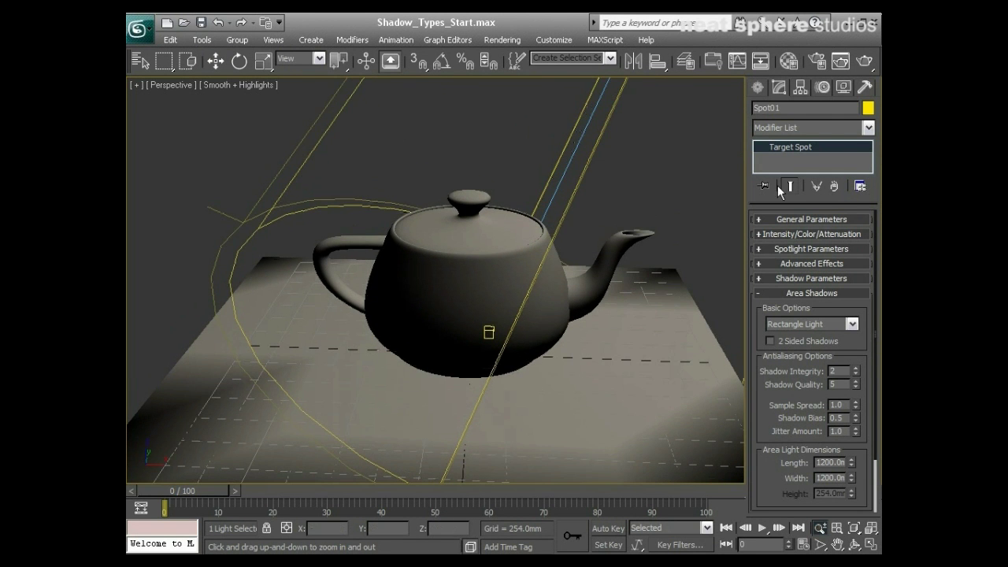
Render the teapot scene lit by the 1200 mm area light to get its soft area shadow
click(840, 61)
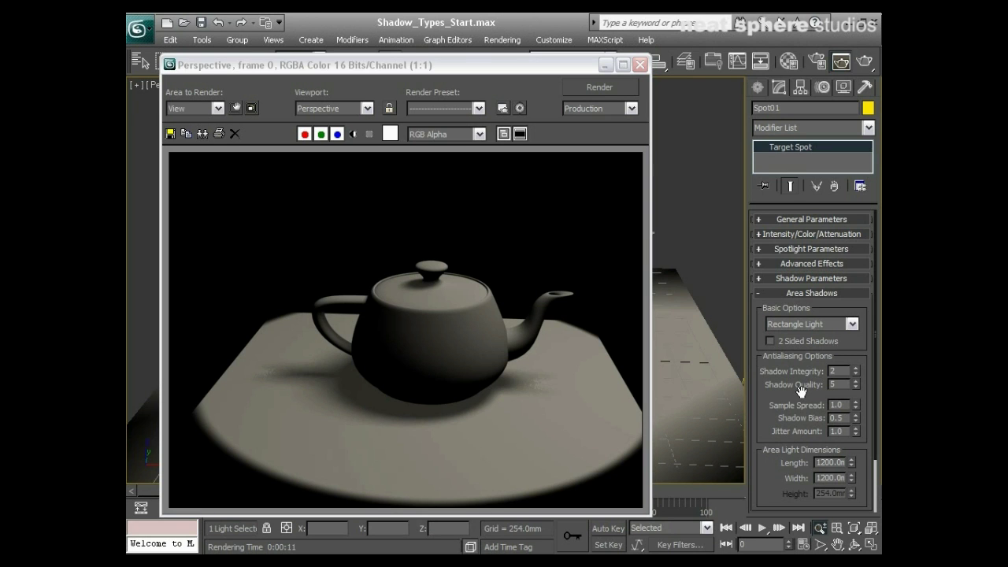
Bump Spot01's area shadow integrity to 4 with quality 7 and re-render the teapot
click(855, 368)
click(622, 87)
Change Spot01's shadow type from Area Shadows to Shadow Map and re-render the teapot
click(796, 293)
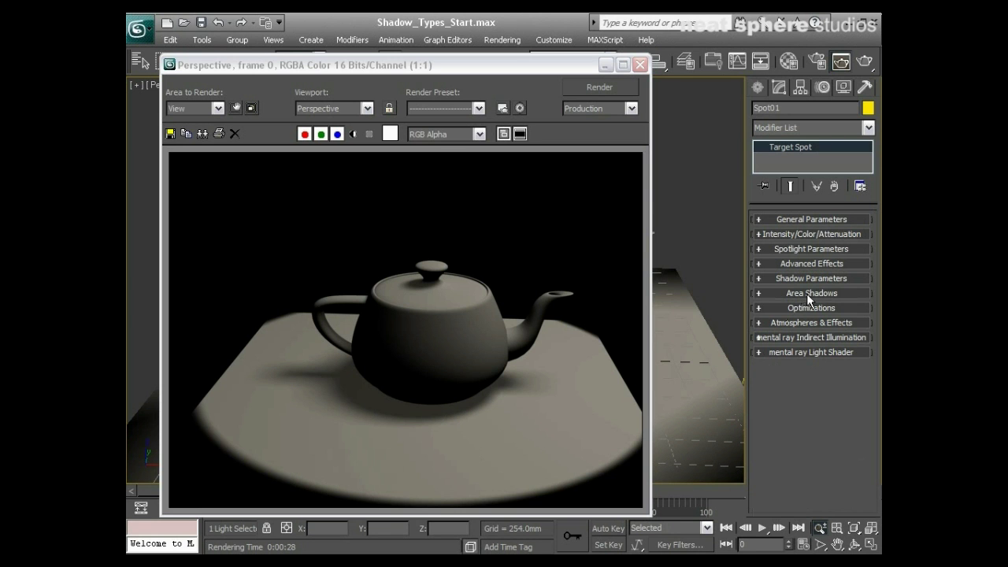
click(807, 233)
click(805, 232)
click(803, 219)
click(784, 308)
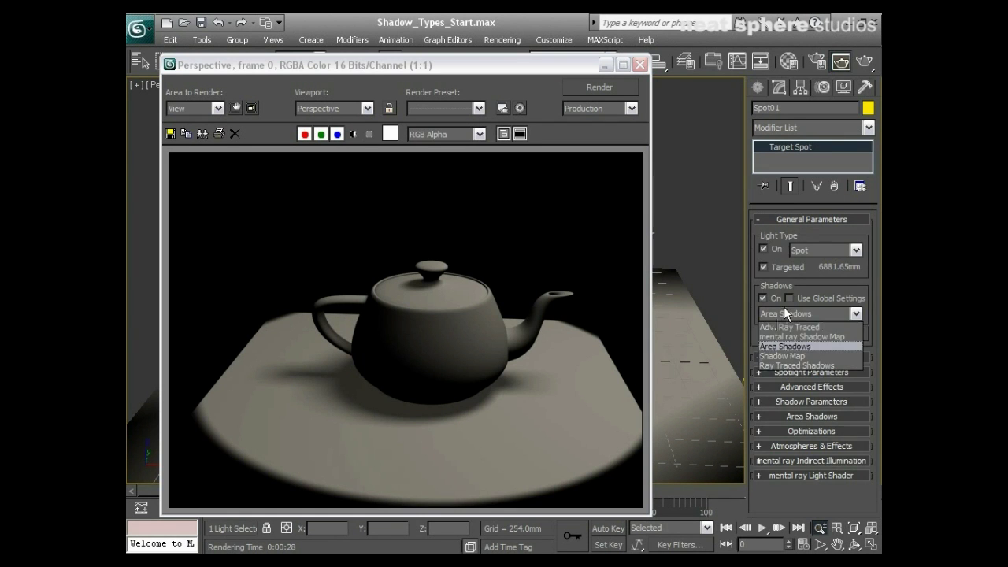
click(785, 351)
click(612, 86)
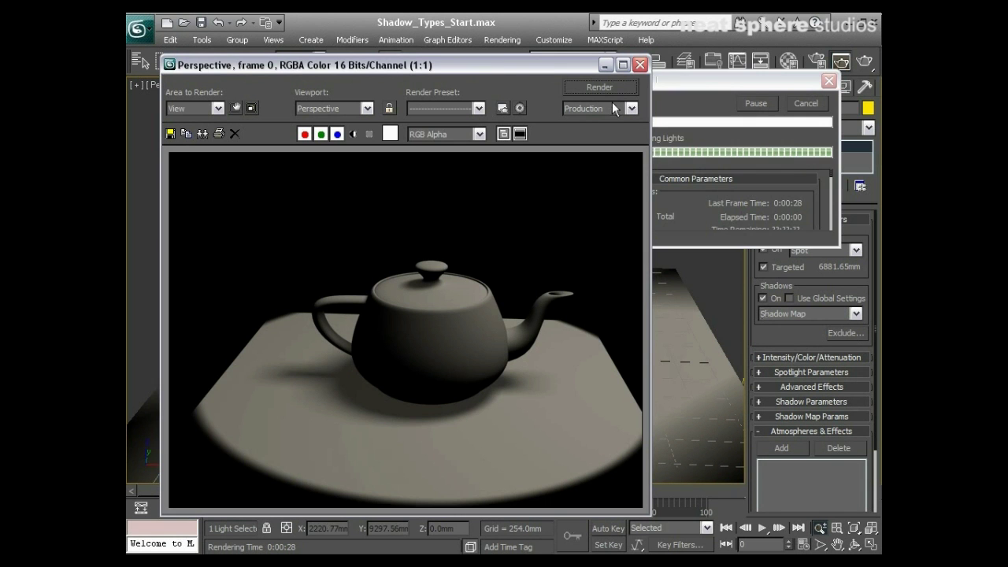